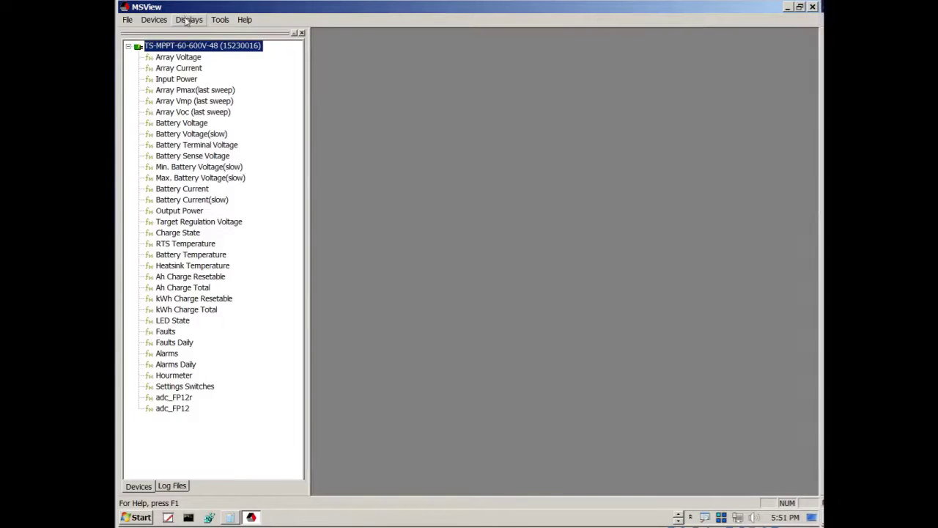
Step: Create a new State display and maximize it in the workspace
click(187, 21)
click(191, 33)
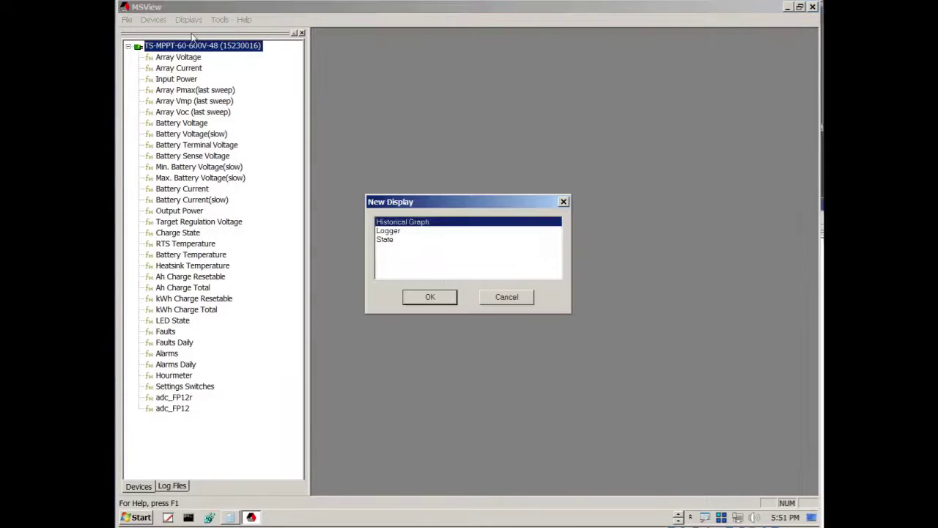
click(388, 241)
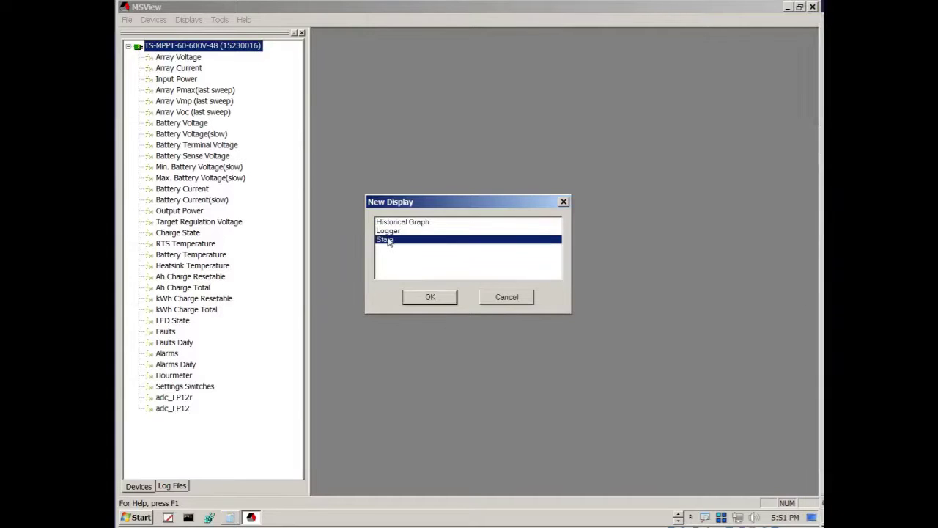
click(423, 301)
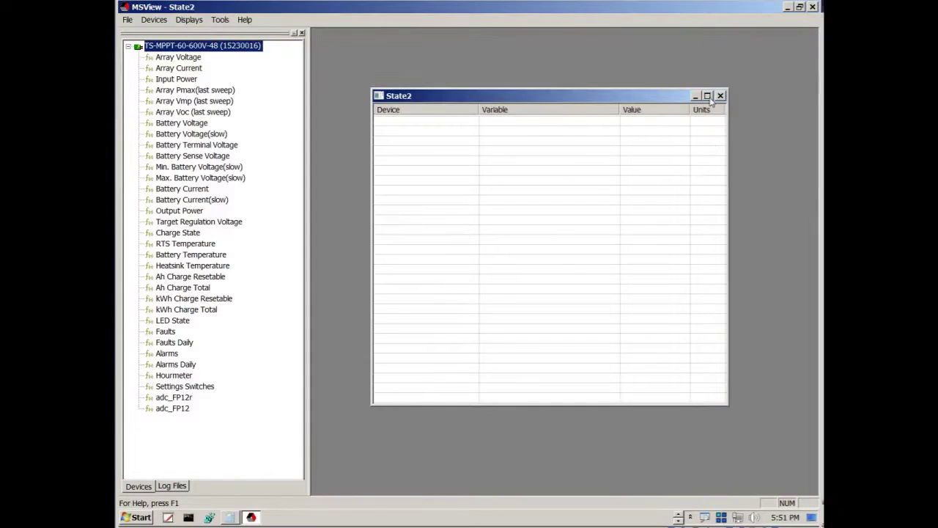
click(707, 97)
Step: Add the controller's Array Voltage and Array Current variables to the first two rows of the State display
click(169, 60)
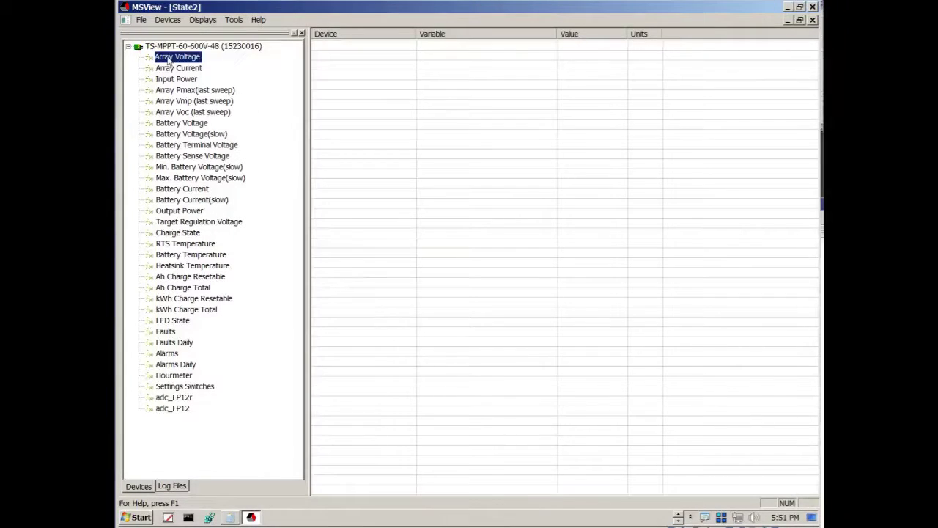
drag(230, 64, 339, 47)
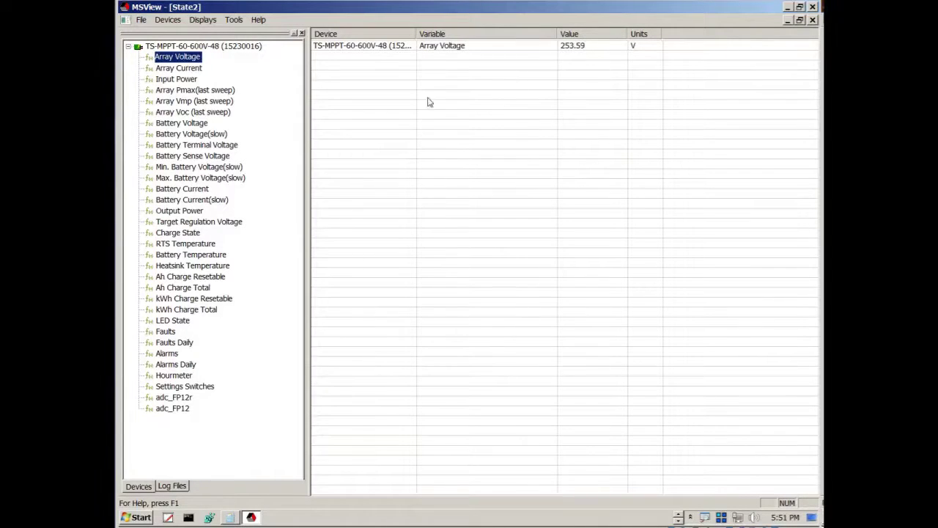
click(170, 69)
drag(165, 74, 320, 59)
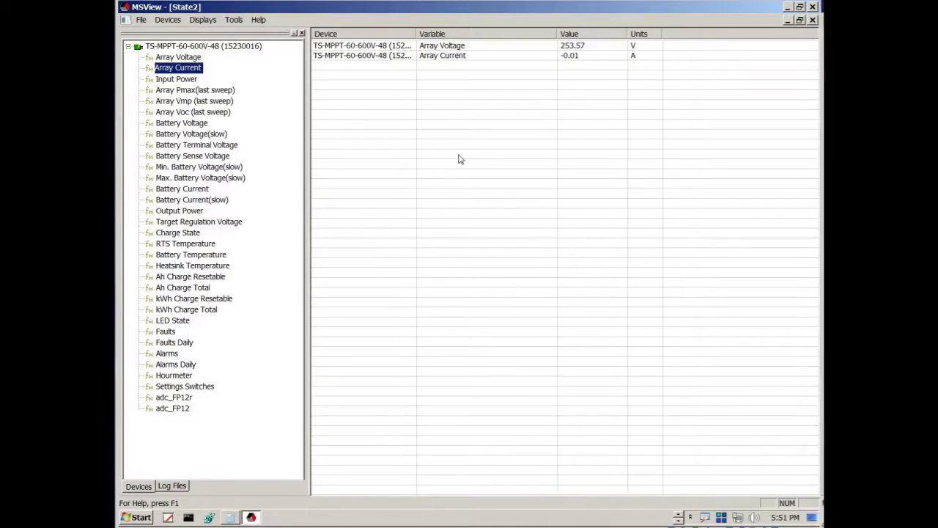
Step: Add Battery Voltage, Battery Terminal Voltage and Battery Sense Voltage to the State display below the array readings
drag(176, 123, 324, 69)
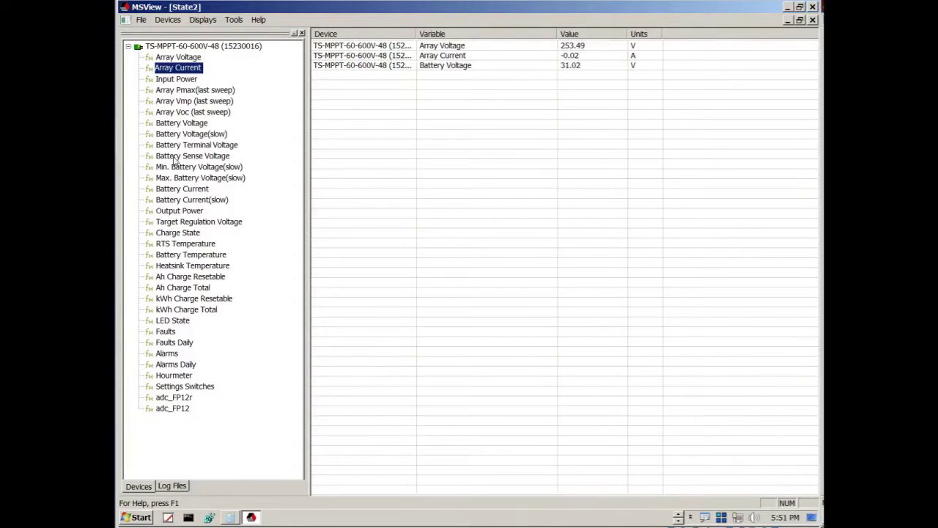
drag(175, 145, 326, 78)
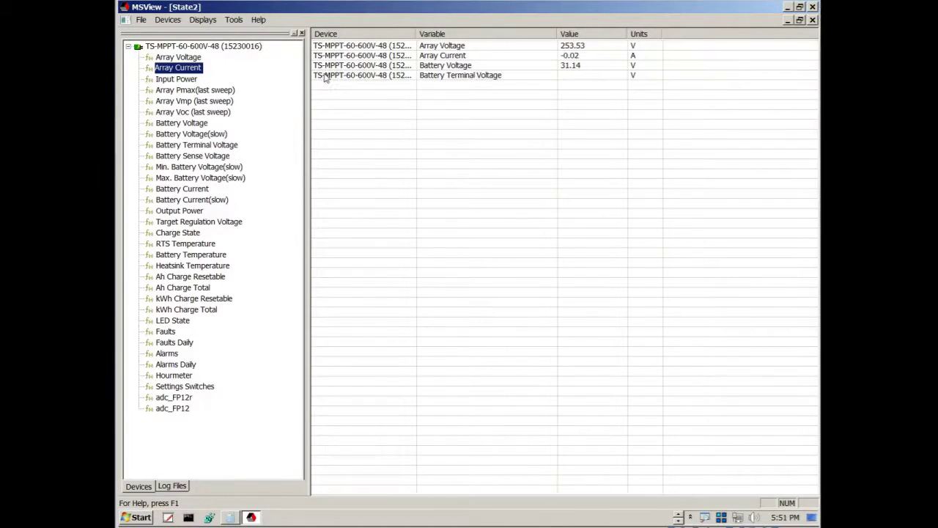
click(180, 161)
drag(179, 160, 324, 87)
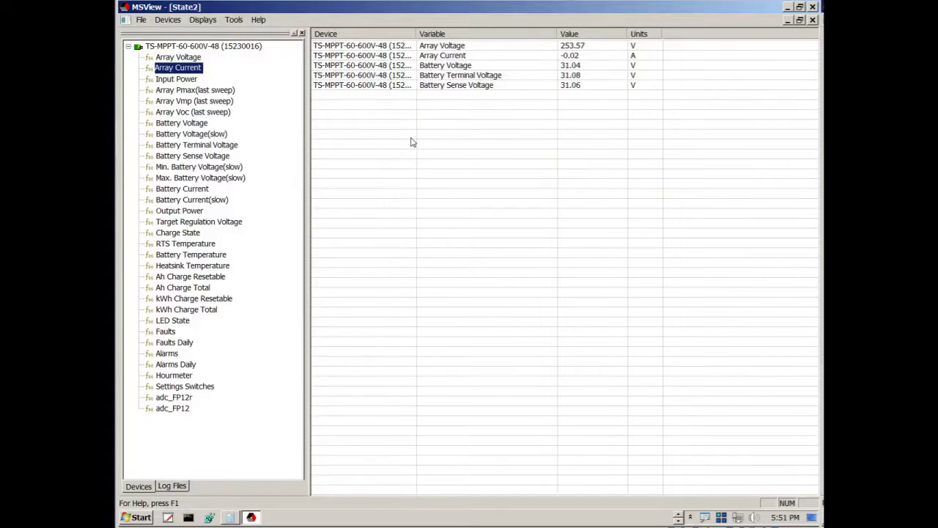
click(382, 87)
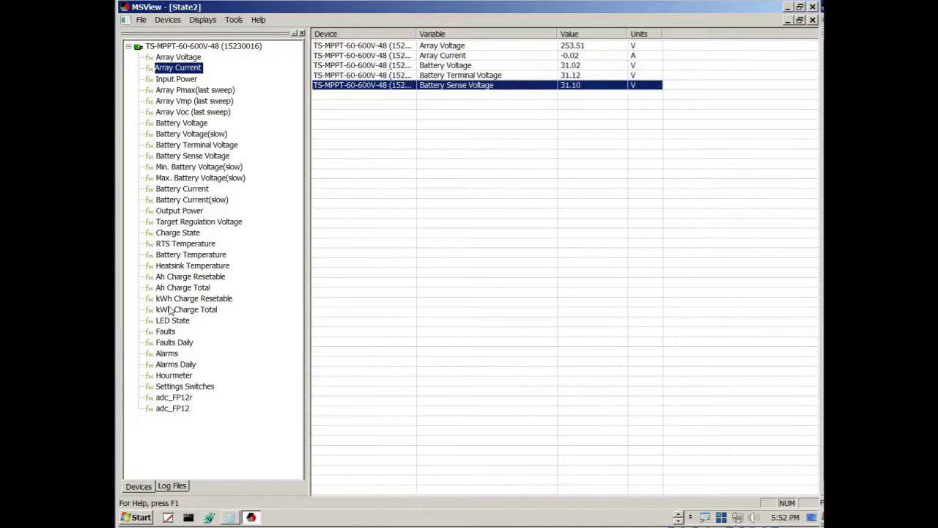
Step: Add Battery Temperature, Faults and LED State to the State display, and widen the Value column to fit the full LED state text
drag(164, 254, 335, 100)
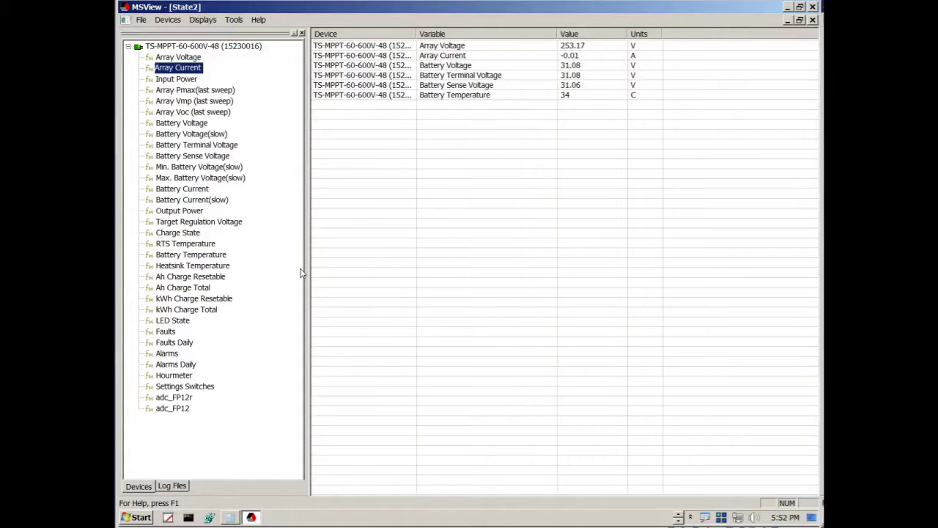
drag(163, 335, 321, 110)
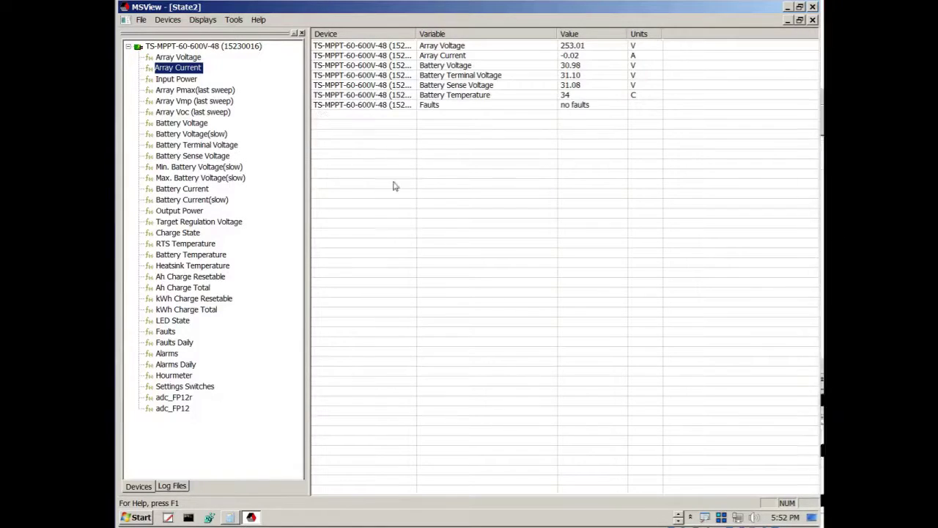
click(158, 322)
drag(158, 323, 318, 118)
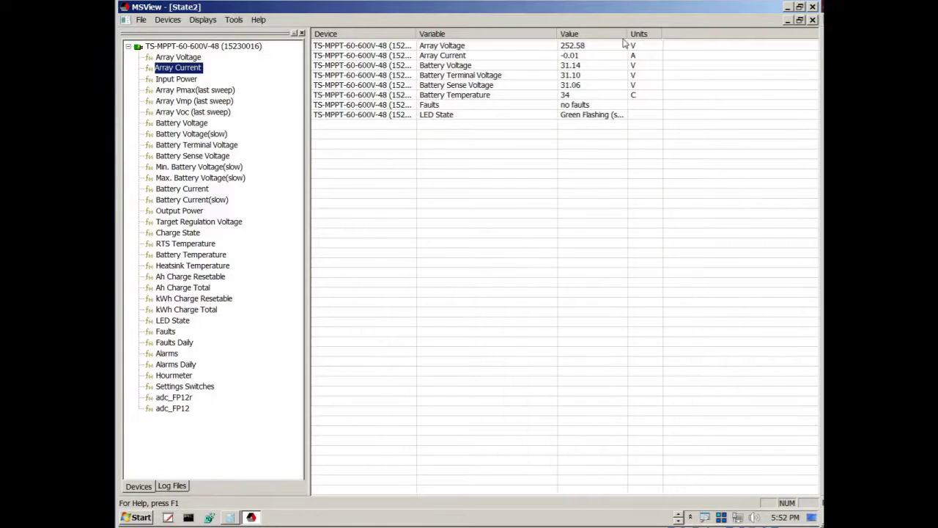
drag(629, 36, 674, 36)
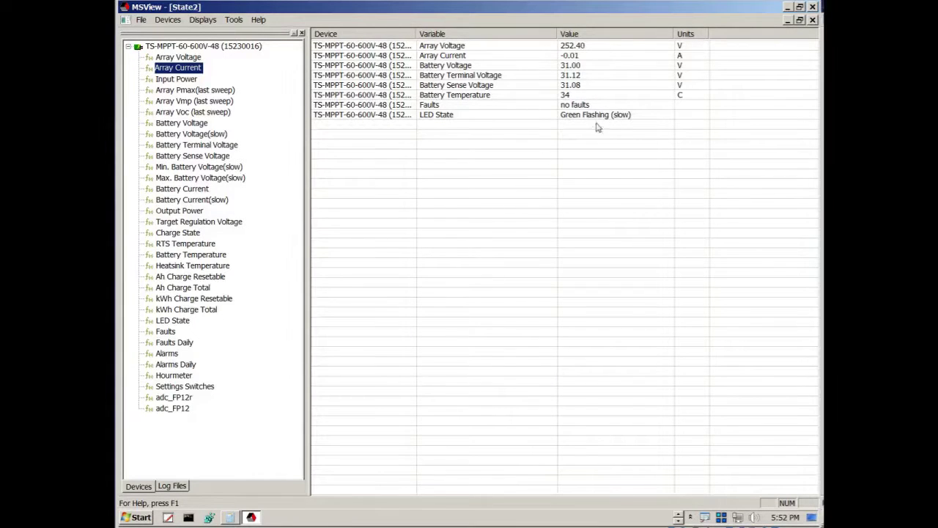
Step: Check the live Battery Sense Voltage, Array Voltage and Array Current readings in the State display
click(573, 85)
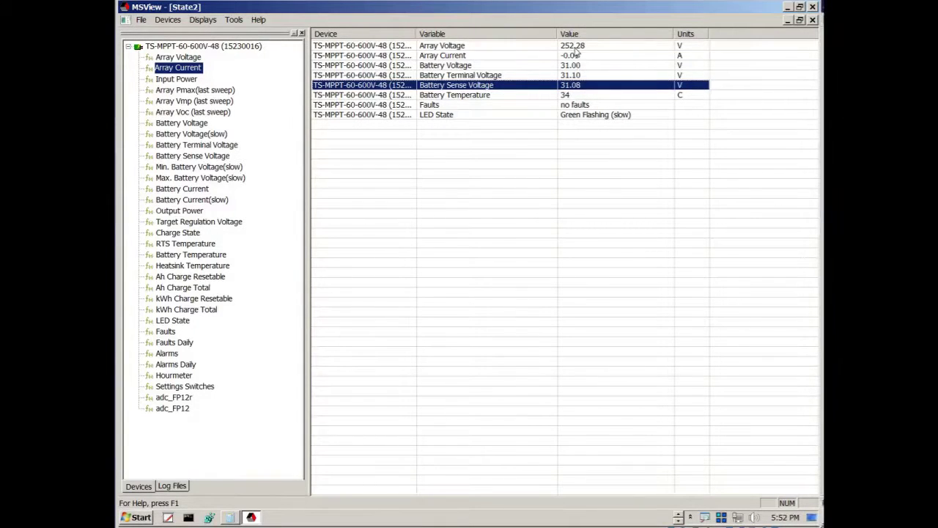
click(482, 47)
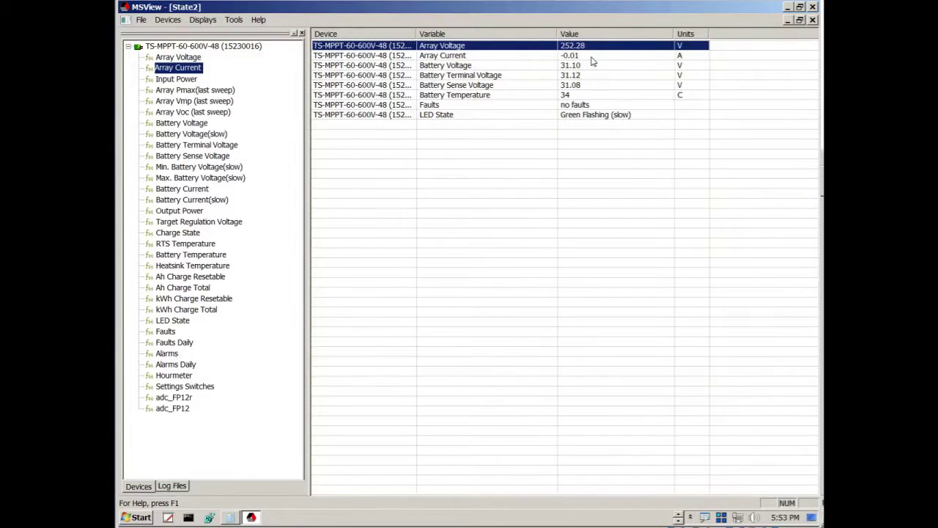
click(591, 57)
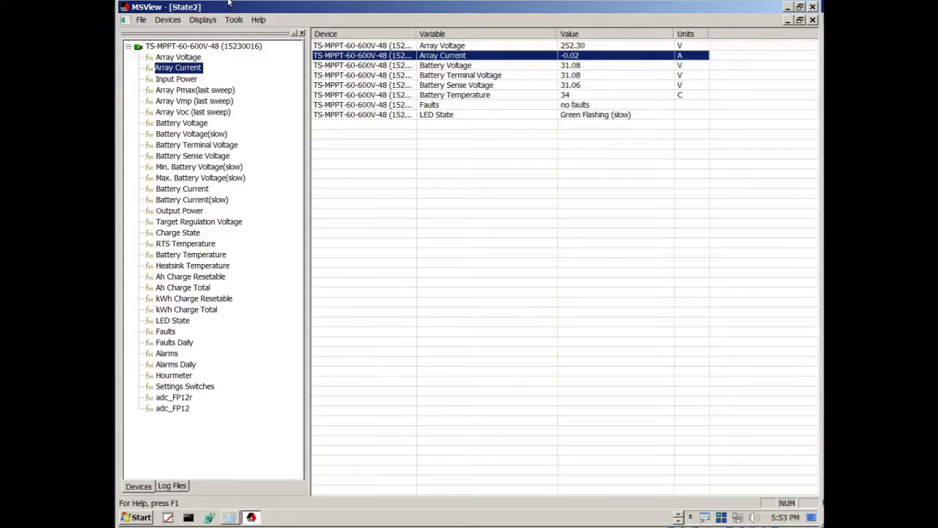
Step: Start the Tristar MPPT 600V Setup Wizard, accept its warning, and move the setpoints summary window clear of the readings
click(235, 21)
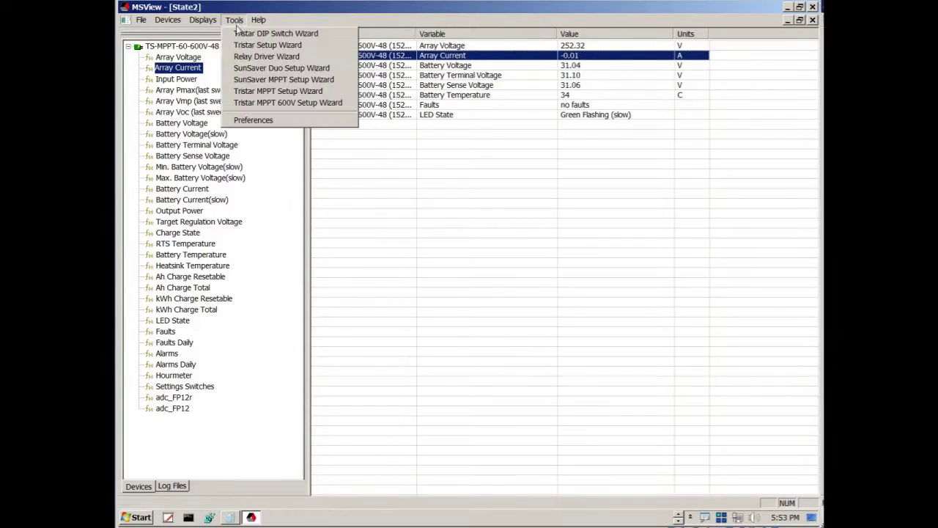
click(275, 103)
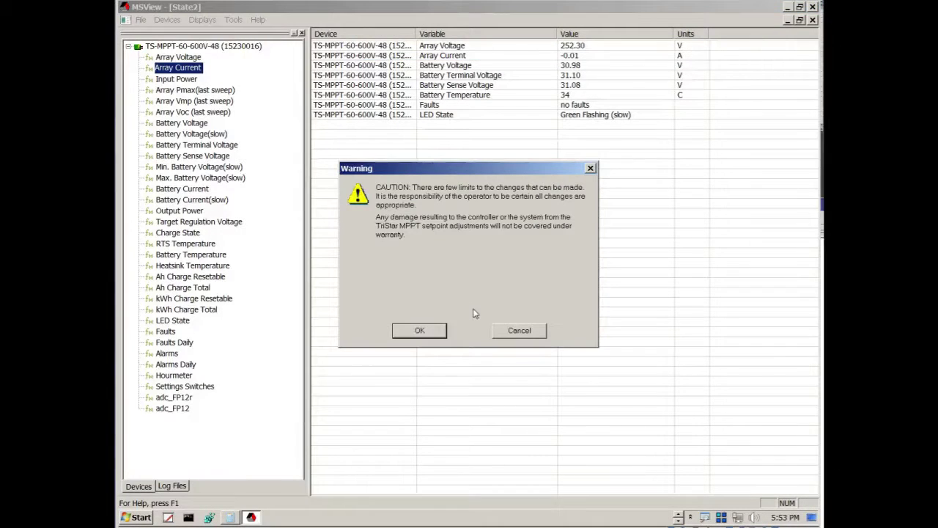
click(419, 332)
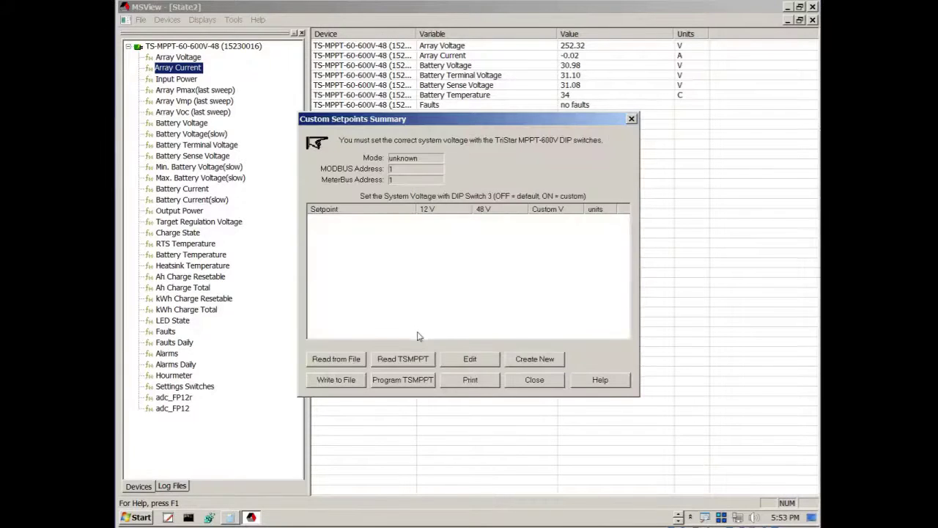
drag(439, 121, 508, 83)
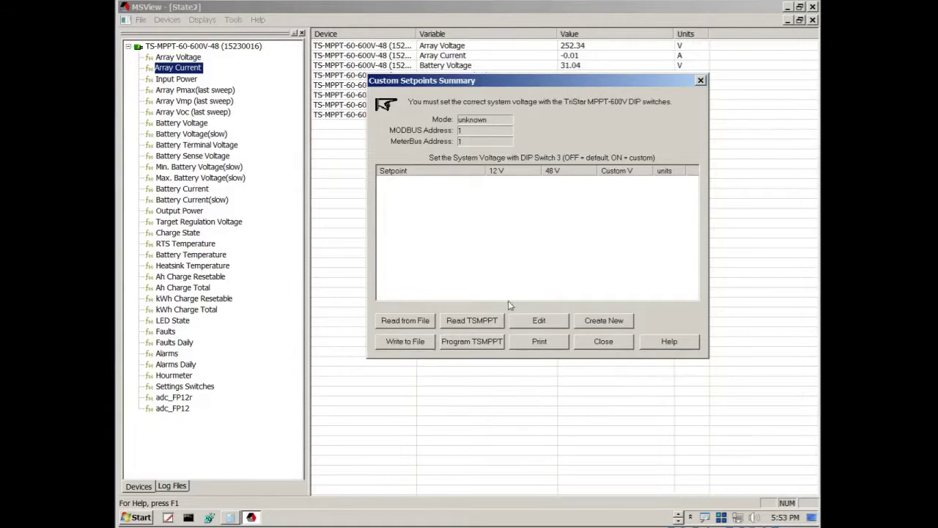
Step: Read the current configuration from the controller over TCP/IP, using Solar Charge Control mode and the 48V type
click(473, 323)
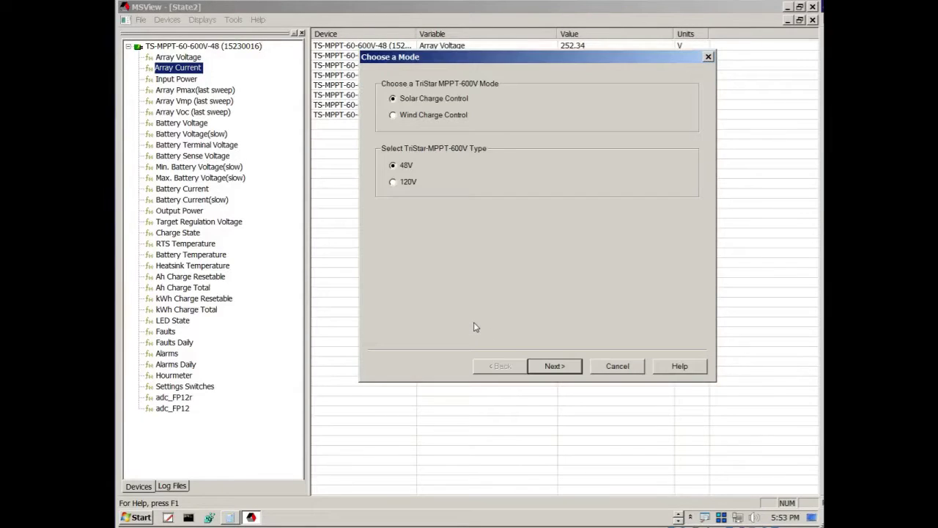
click(567, 371)
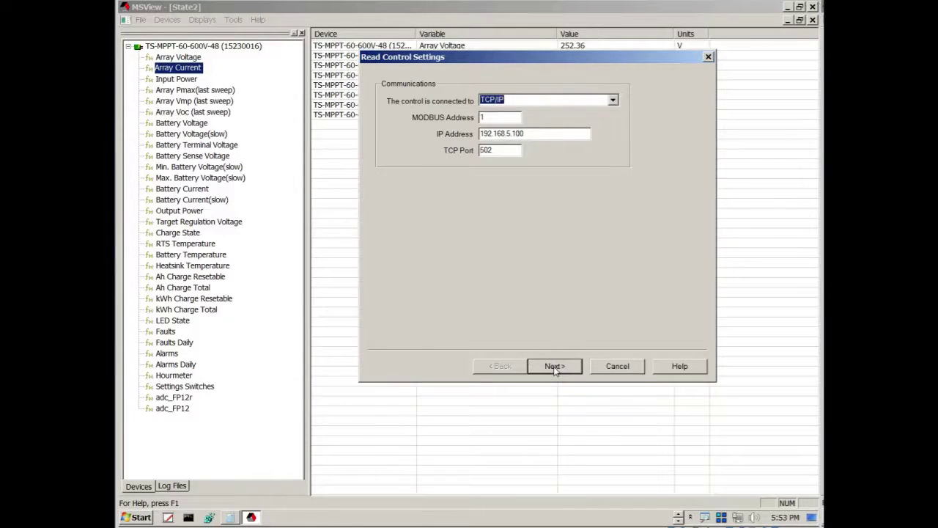
click(555, 368)
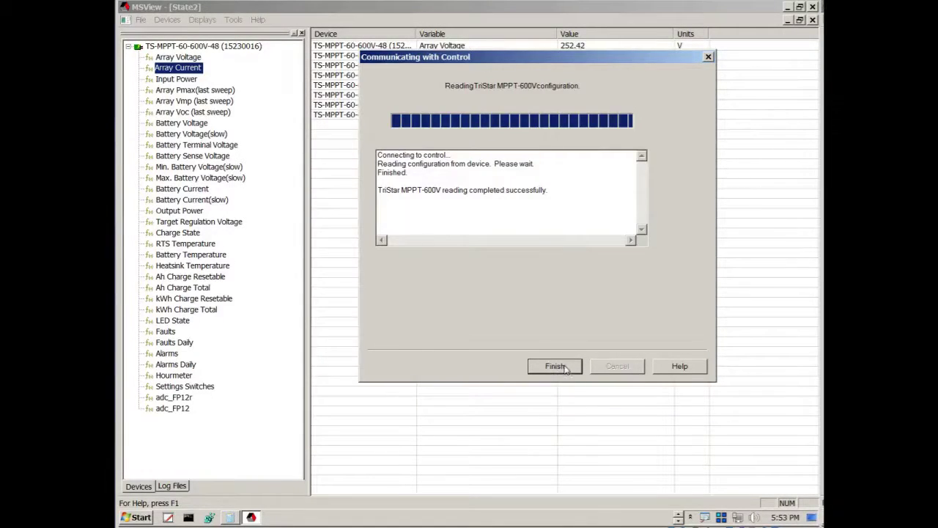
click(564, 368)
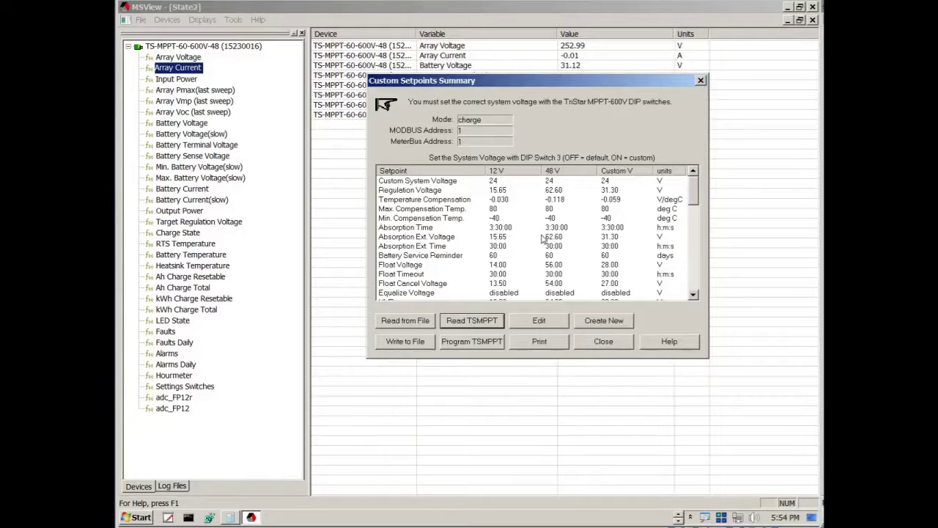
Step: Review the custom setpoints list, including absorption time, absorption extension voltage, and the float, HVD and LED settings
click(407, 238)
click(404, 228)
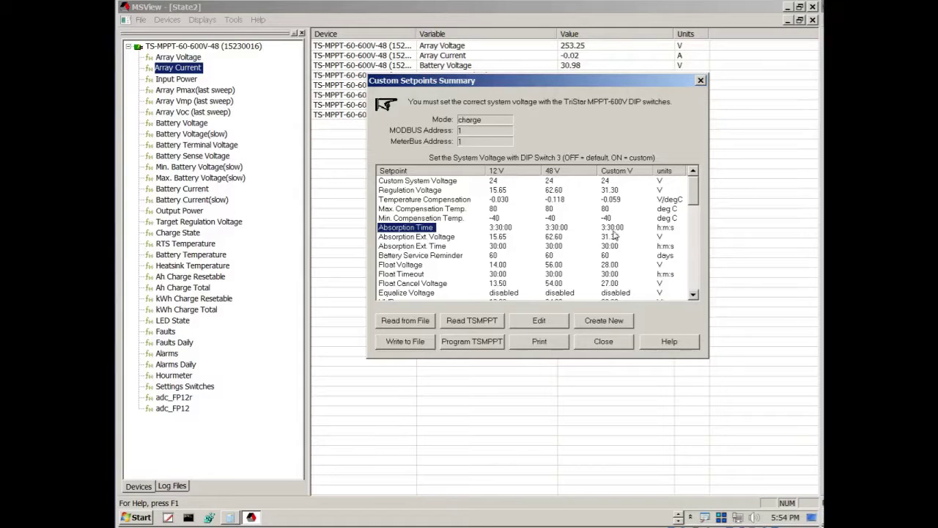
click(400, 239)
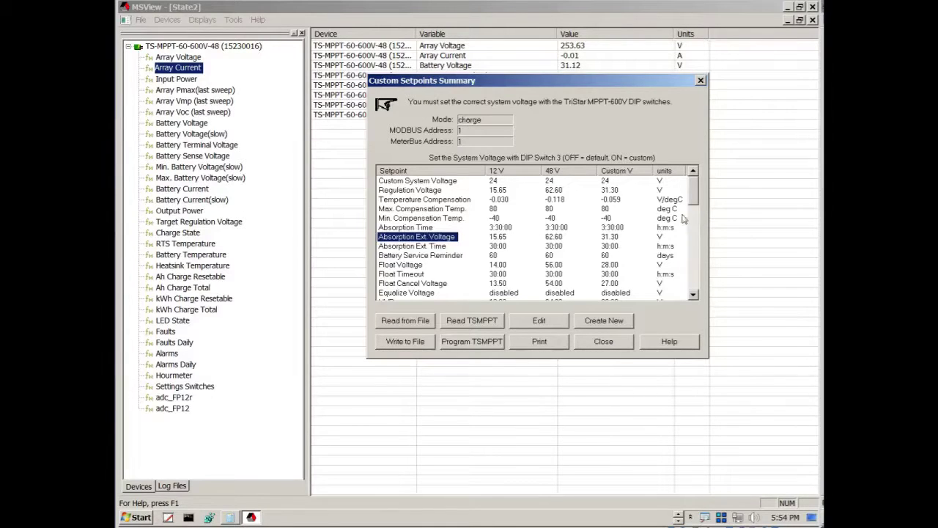
drag(695, 192, 694, 207)
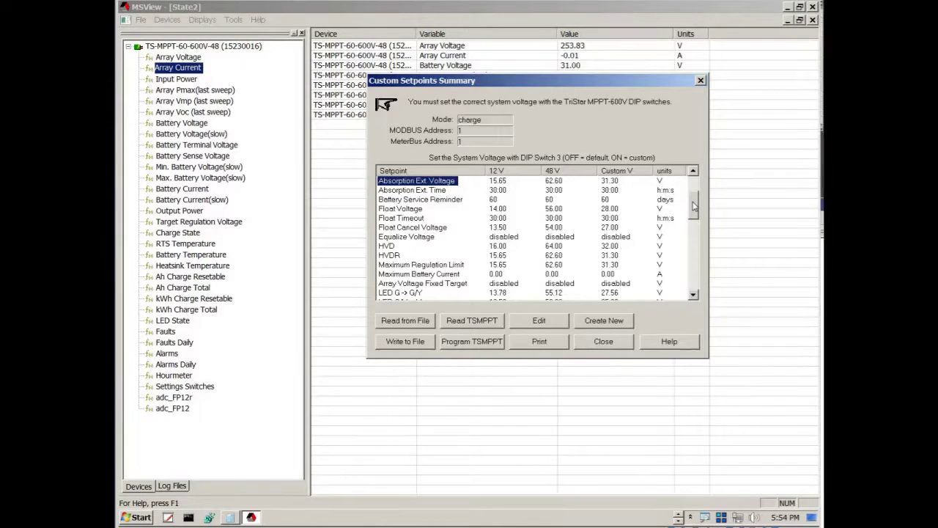
drag(694, 208, 698, 181)
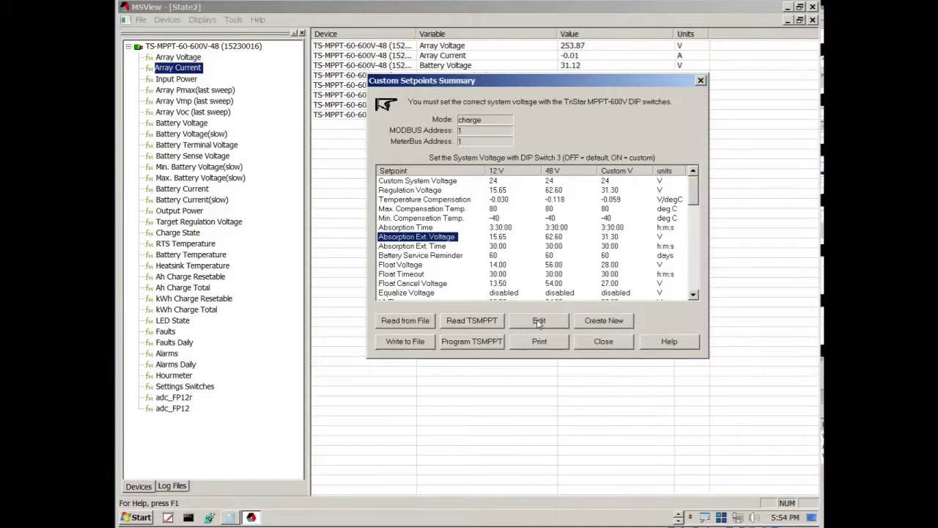
Step: Open the setpoints for editing with Solar Charge Control and 48V, and examine the absorption, custom battery voltage and float settings
click(539, 321)
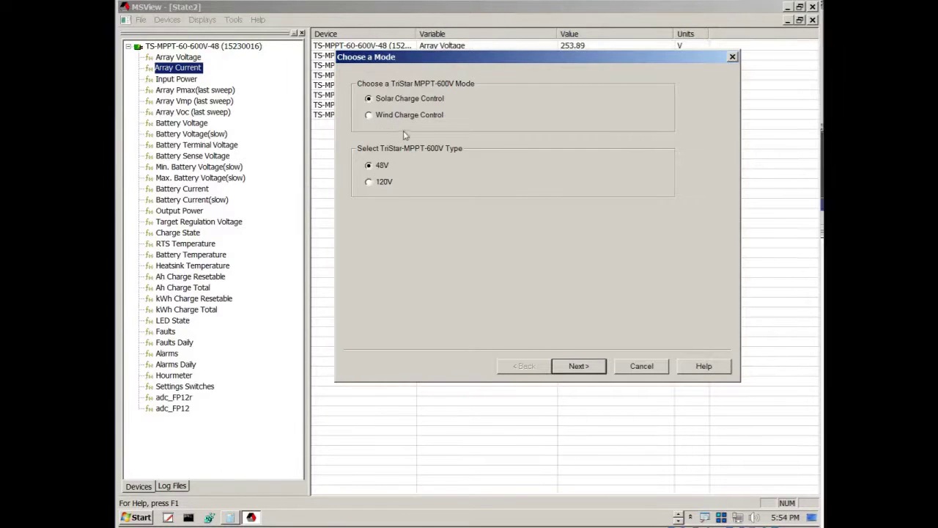
click(579, 366)
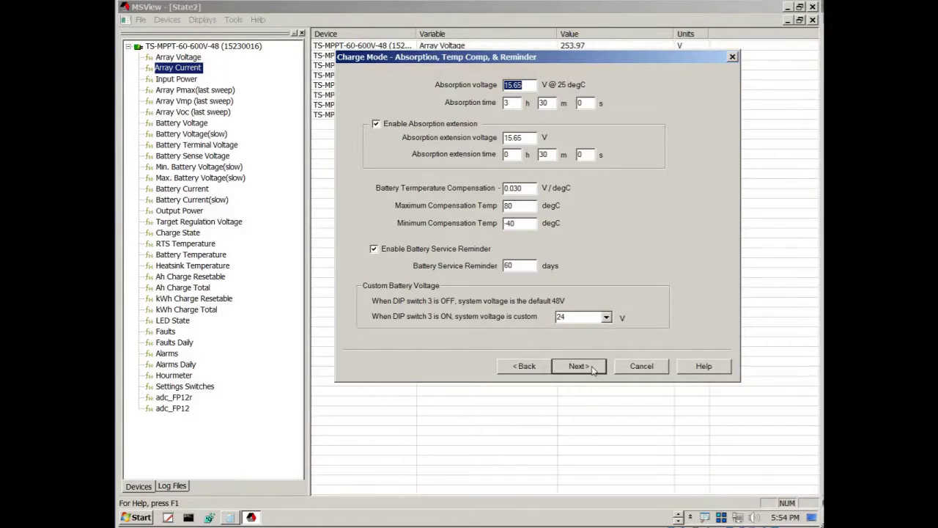
click(578, 366)
click(592, 368)
click(532, 368)
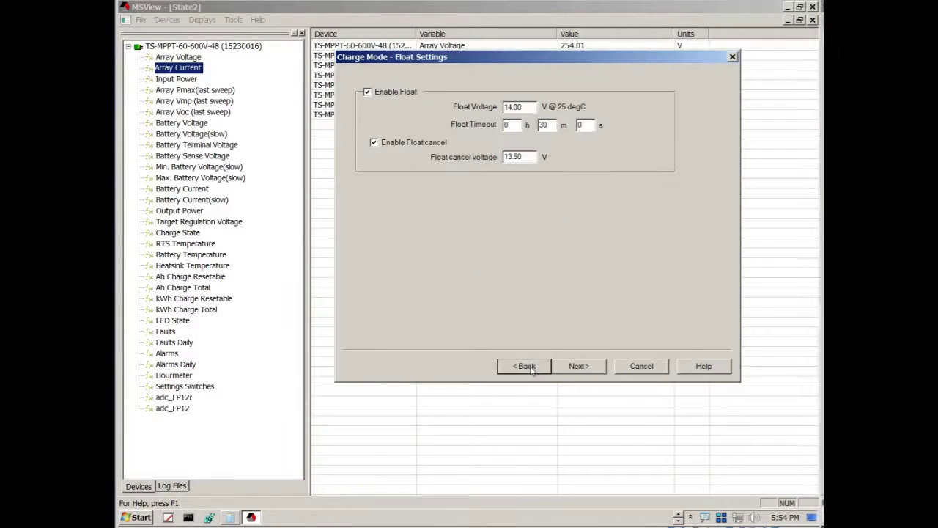
click(525, 366)
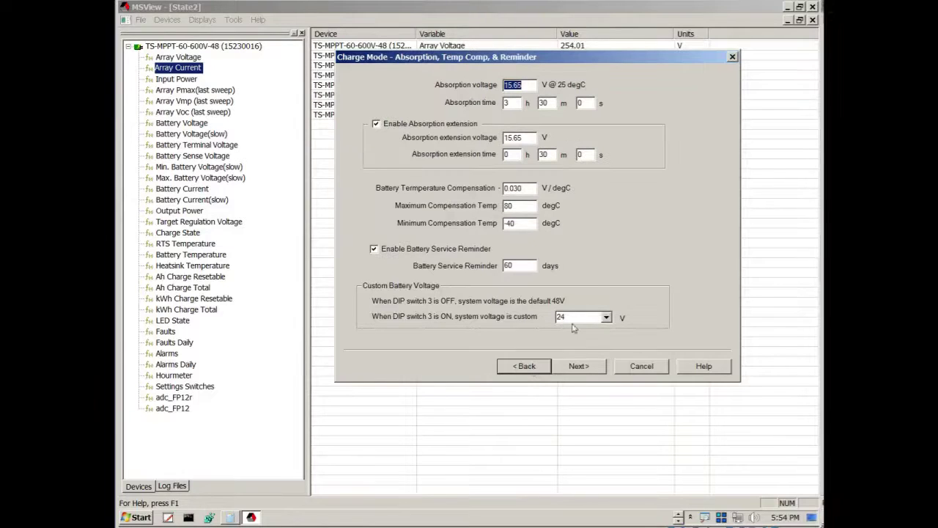
click(584, 367)
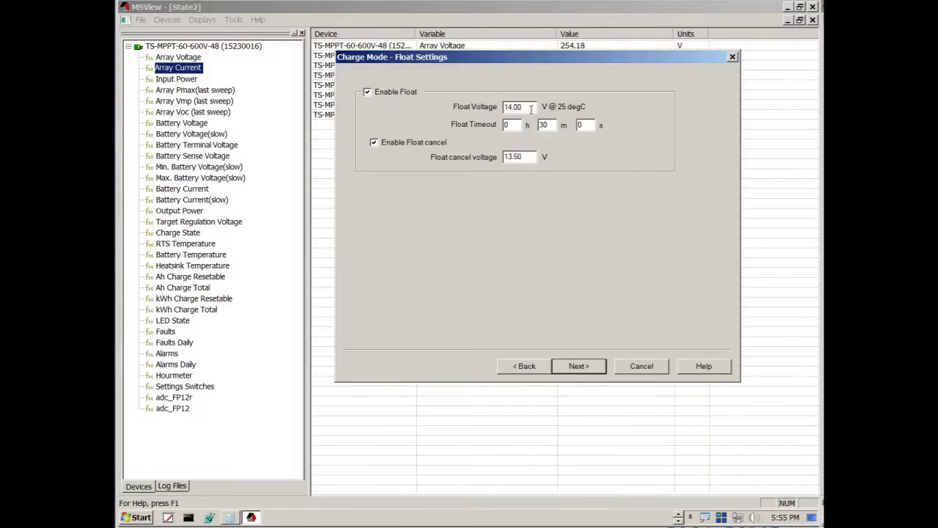
drag(527, 106, 506, 107)
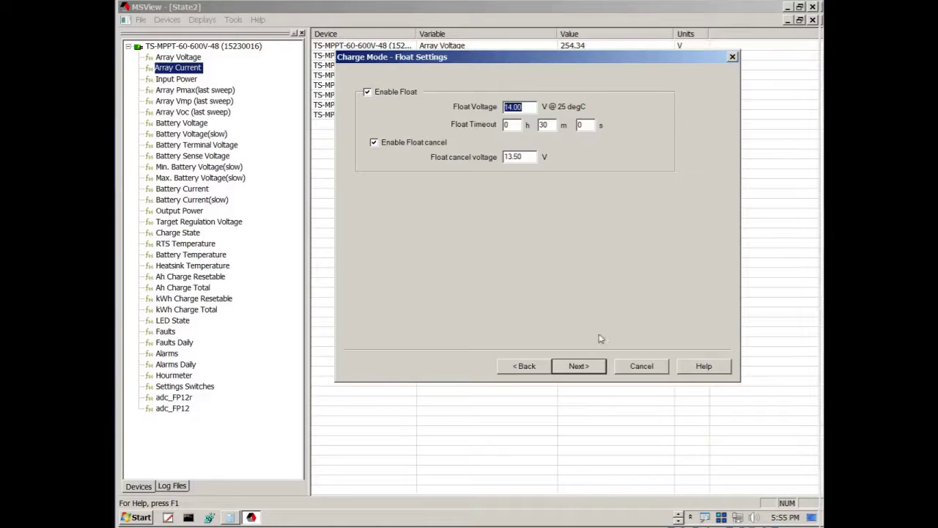
Step: Examine the equalize settings, the battery high voltage disconnect and reconnect values, and the charge limits
click(579, 366)
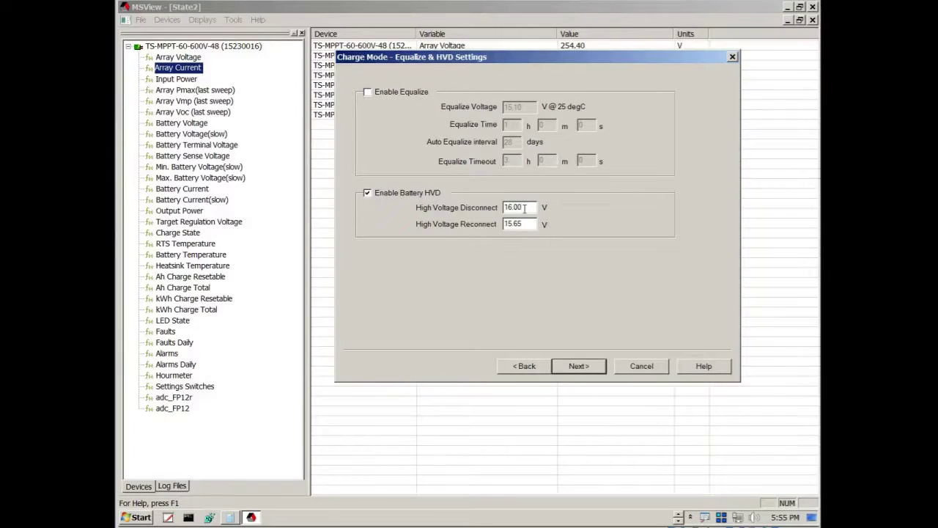
double_click(516, 206)
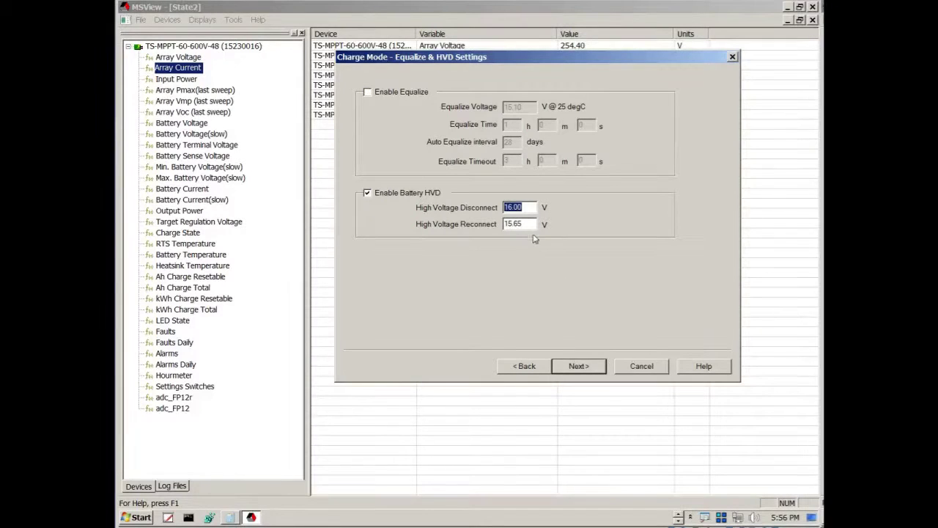
double_click(522, 224)
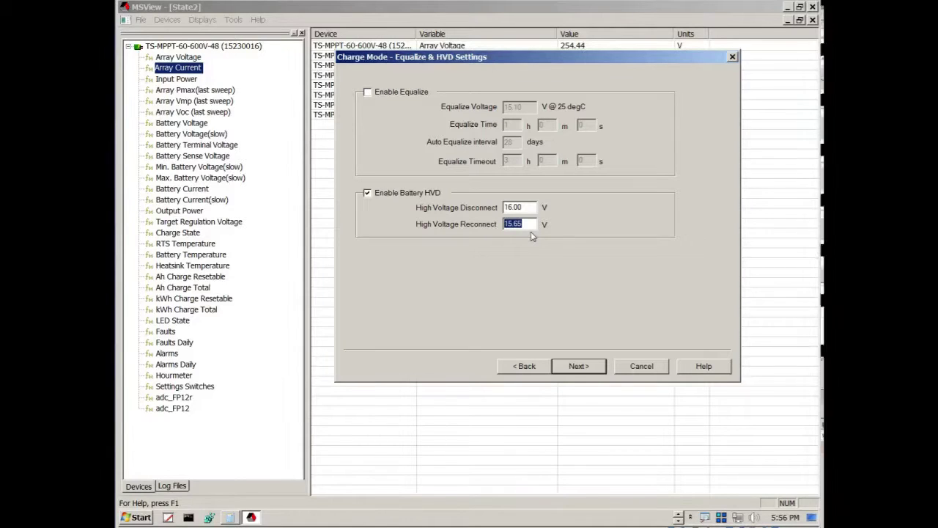
click(526, 225)
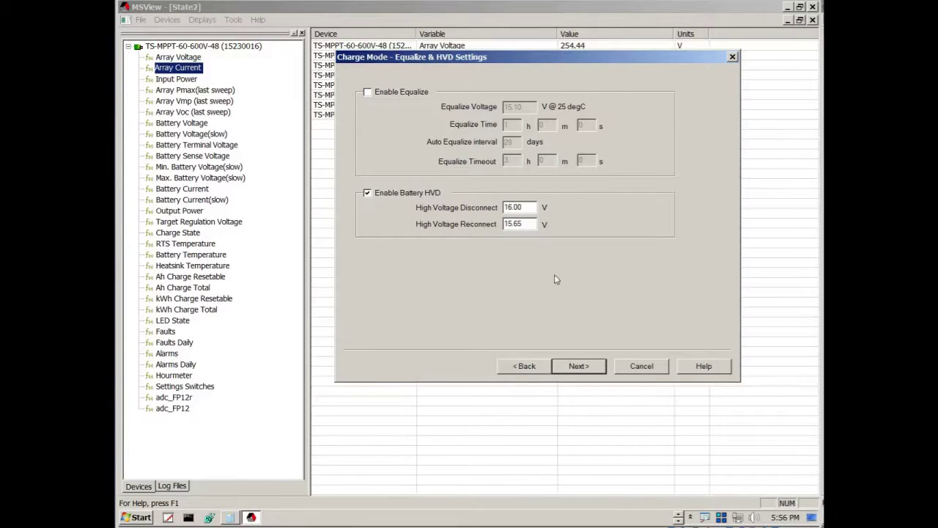
click(580, 369)
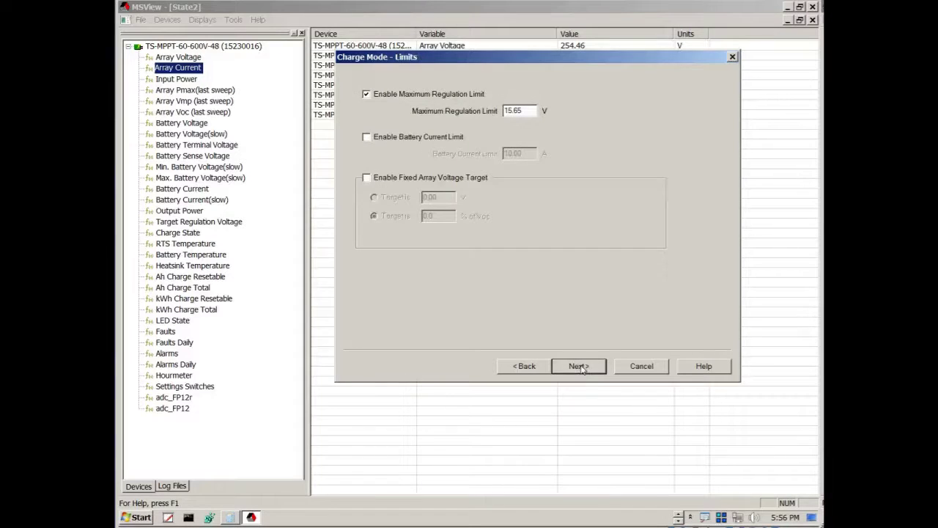
Step: Examine the LED transition voltages from green only down to red only
click(579, 366)
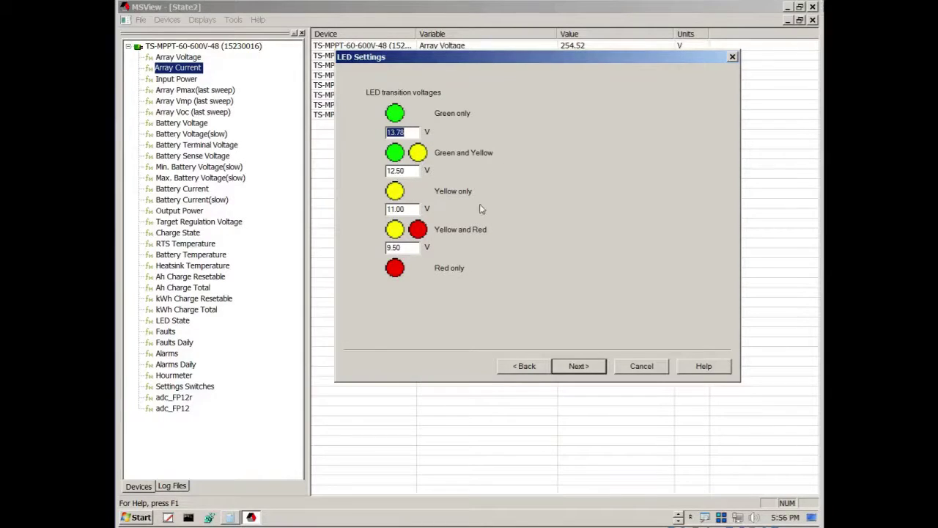
drag(413, 172, 382, 173)
drag(418, 209, 375, 210)
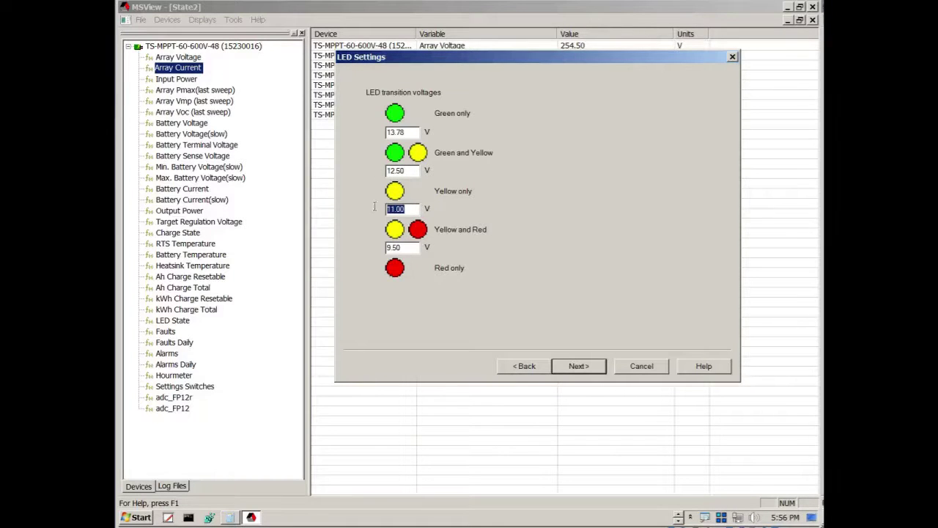
click(404, 247)
drag(405, 247, 313, 254)
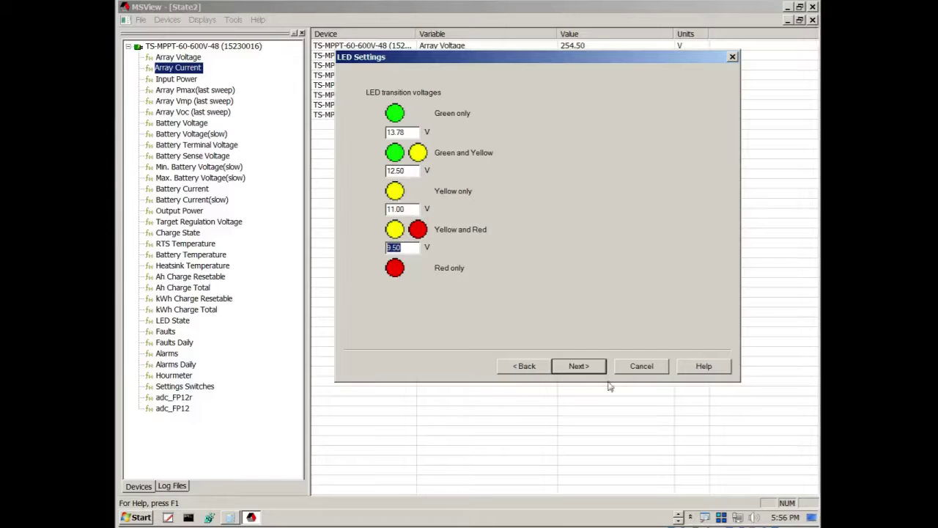
Step: Go through the logging, communication and notification settings as they are, and finish the setpoint editing
click(578, 366)
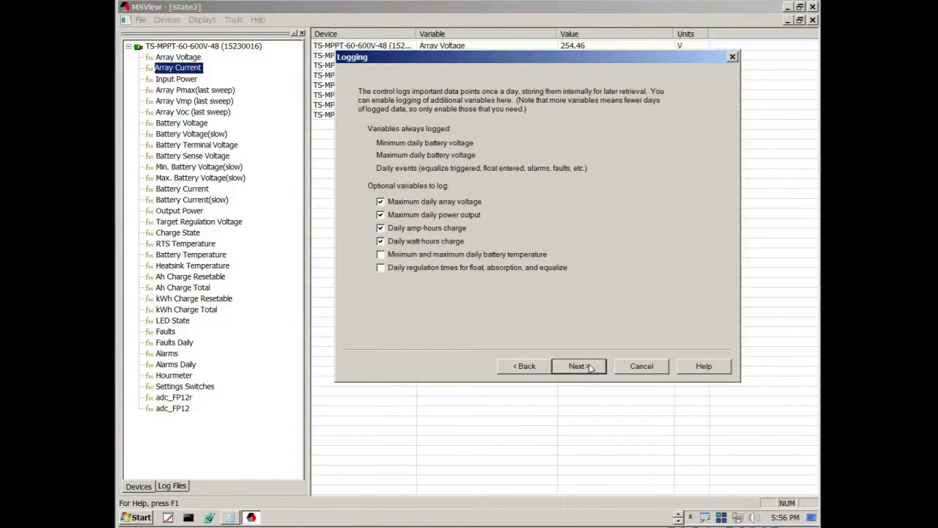
click(579, 366)
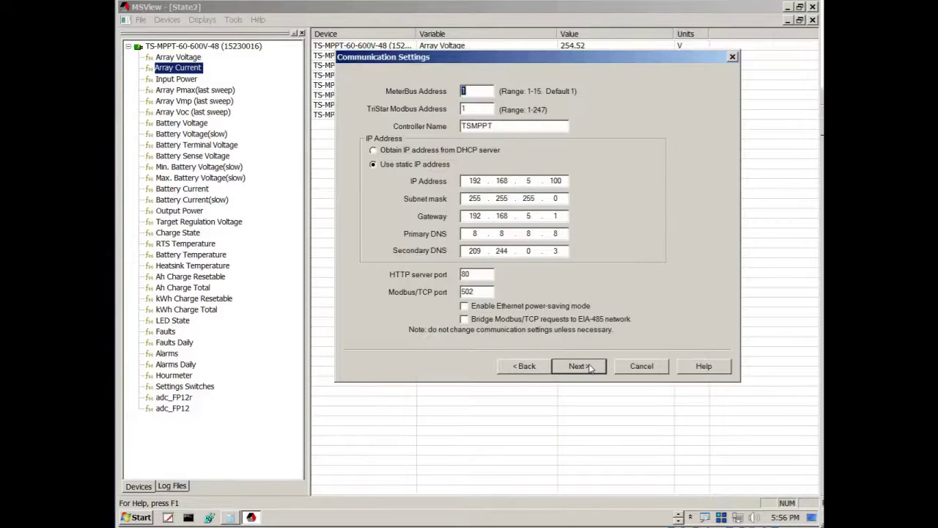
click(579, 366)
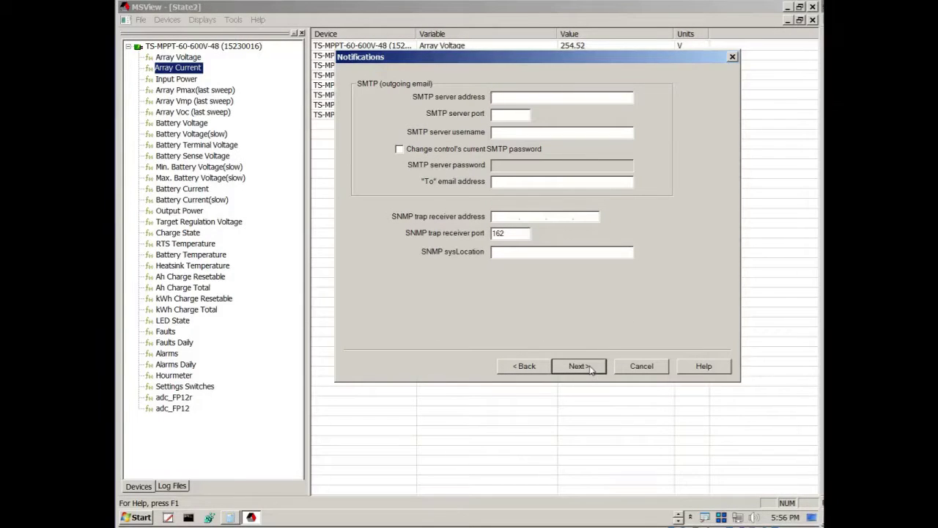
click(578, 366)
click(578, 366)
click(578, 366)
click(591, 369)
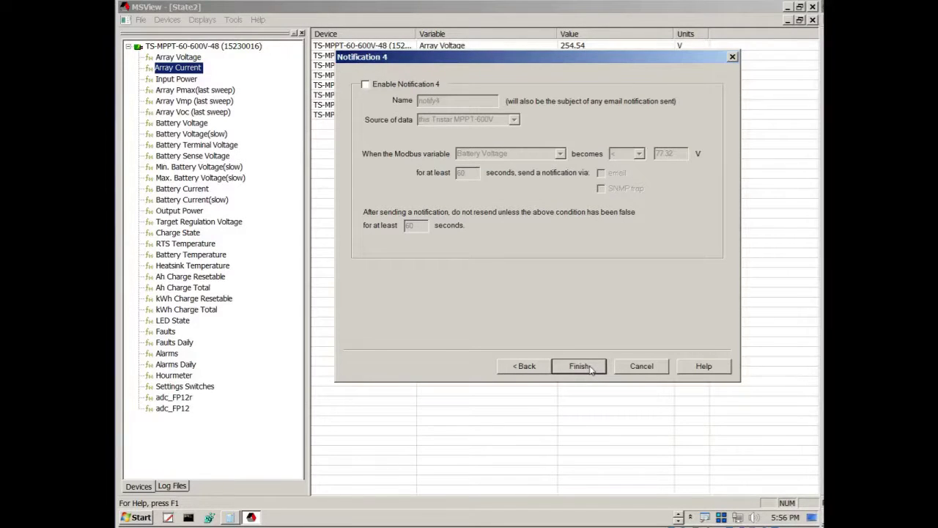
click(591, 367)
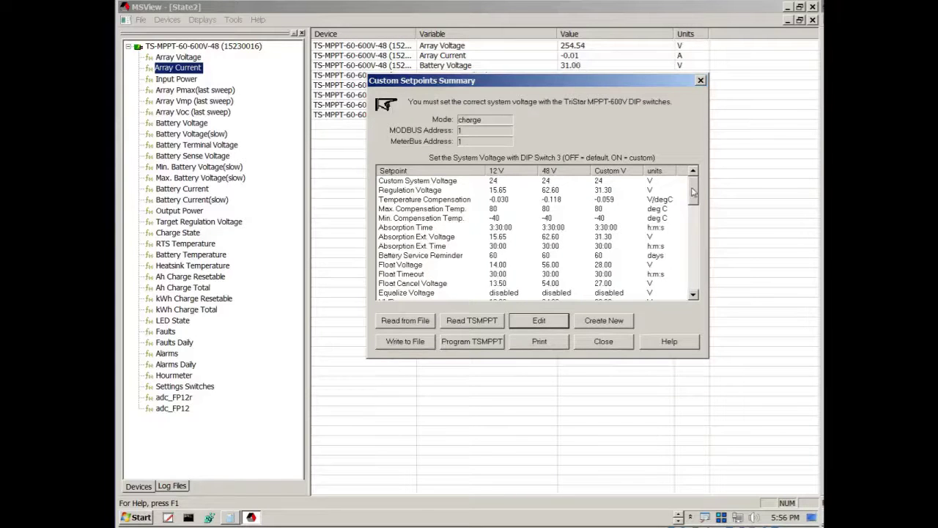
Step: Review the custom setpoints summary down to the LED and network entries, and close it without programming the controller
drag(693, 193, 614, 223)
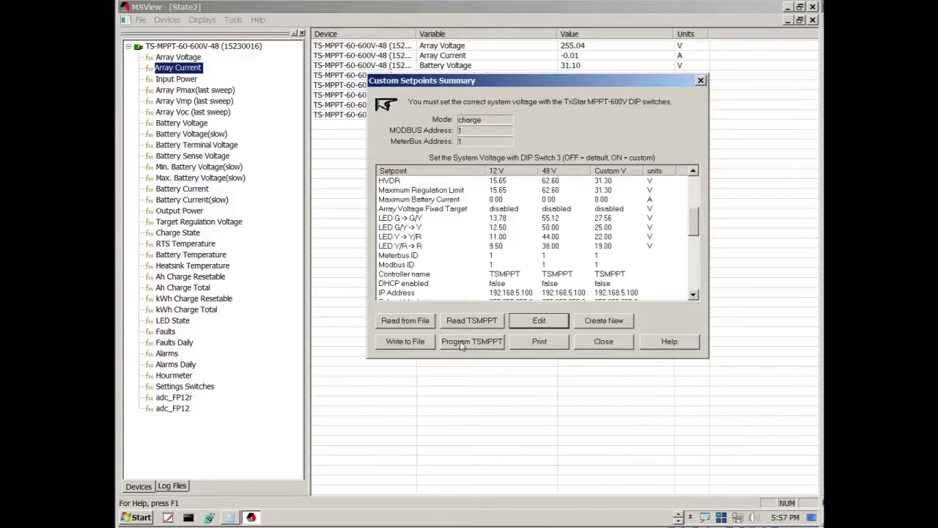
click(605, 342)
click(587, 250)
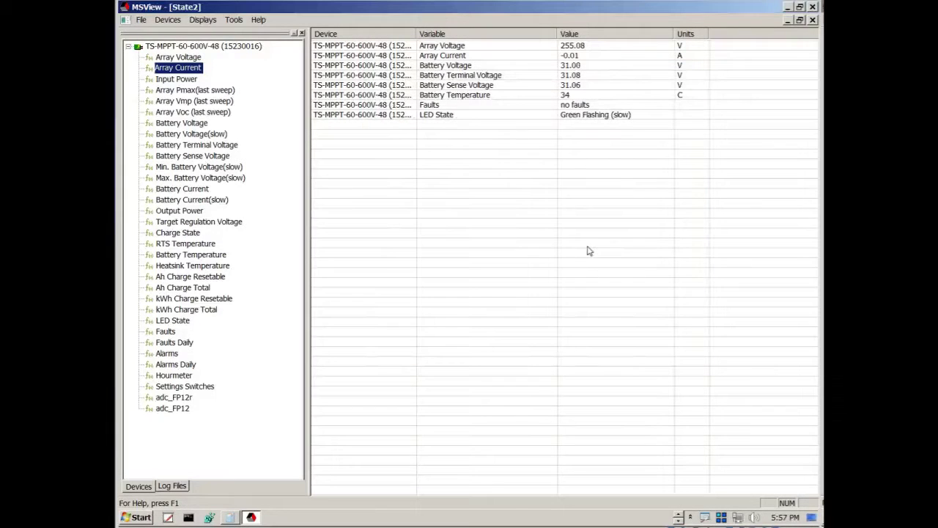